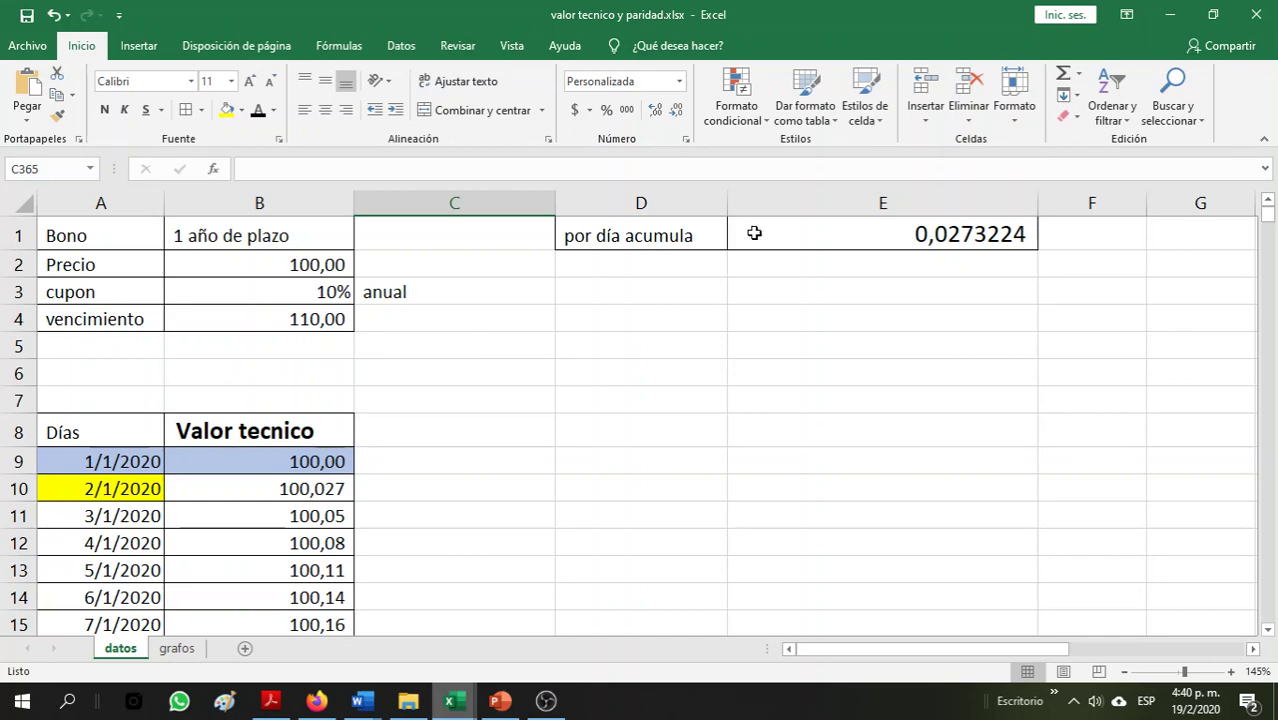
Inspect the daily accrual formula in E1 and the technical value for 1/1/2020 in B9.
{"action": "left_click", "coordinate": [788, 234]}
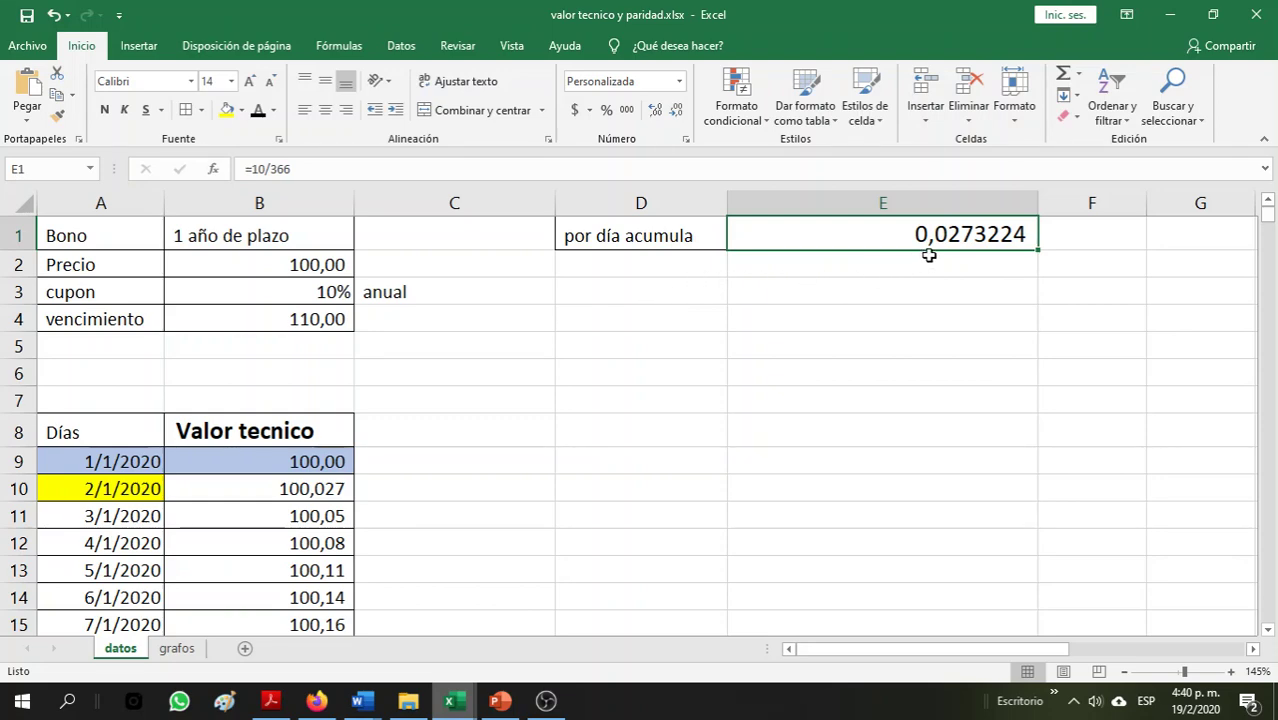
{"action": "left_click", "coordinate": [315, 461]}
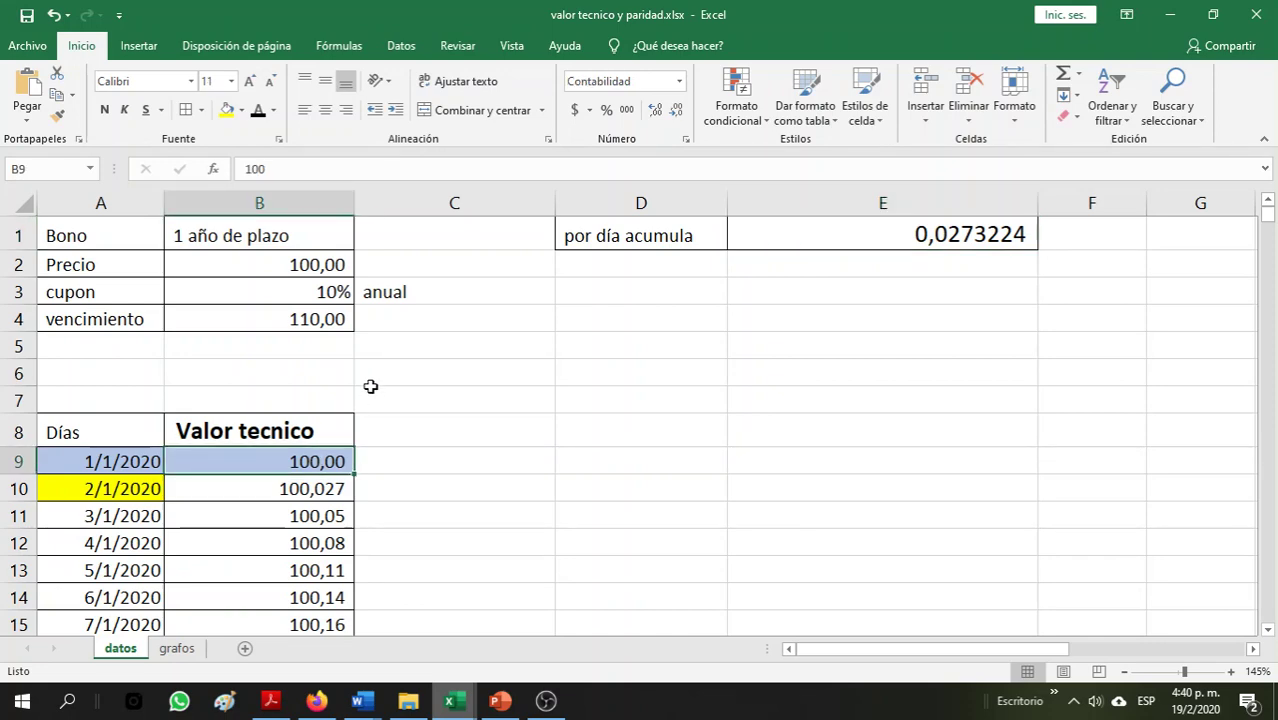
Review the daily Valor tecnico values in column B from 2/1/2020 through the final row, 1/1/2021, and select that last value.
{"action": "scroll", "coordinate": [324, 506], "scroll_direction": "down", "scroll_amount": 3}
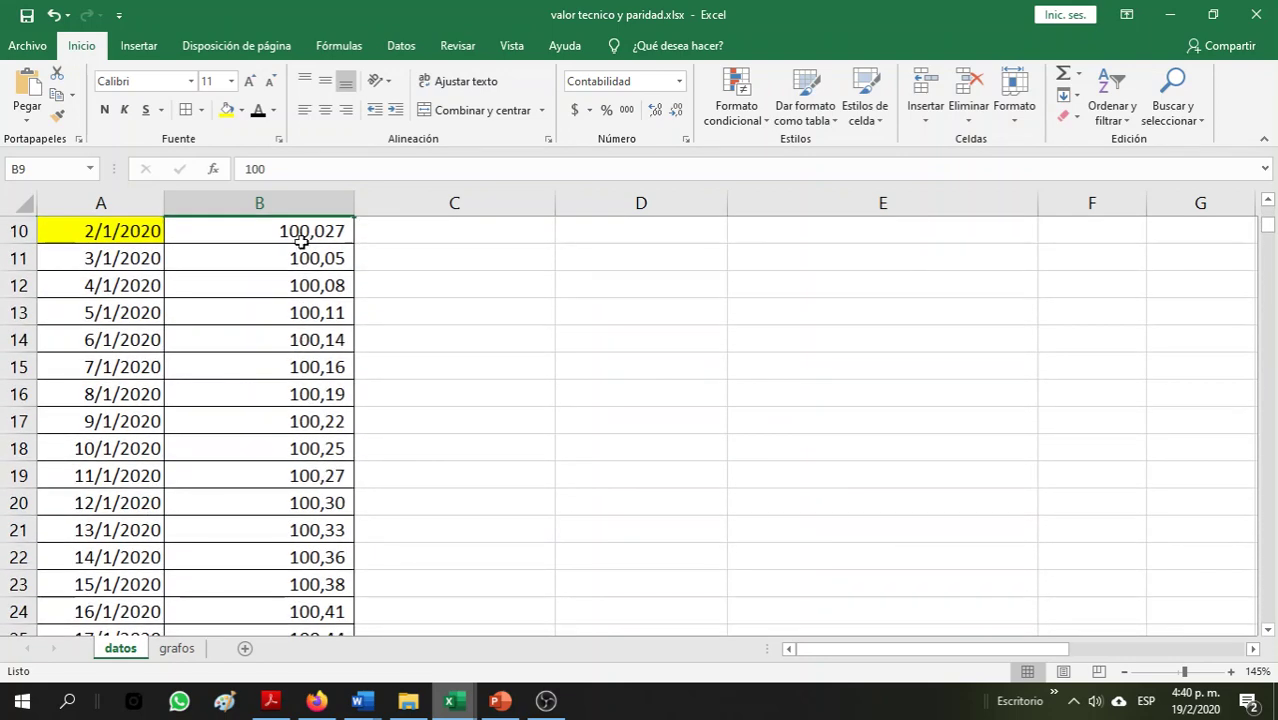
{"action": "scroll", "coordinate": [271, 390], "scroll_direction": "down", "scroll_amount": 8}
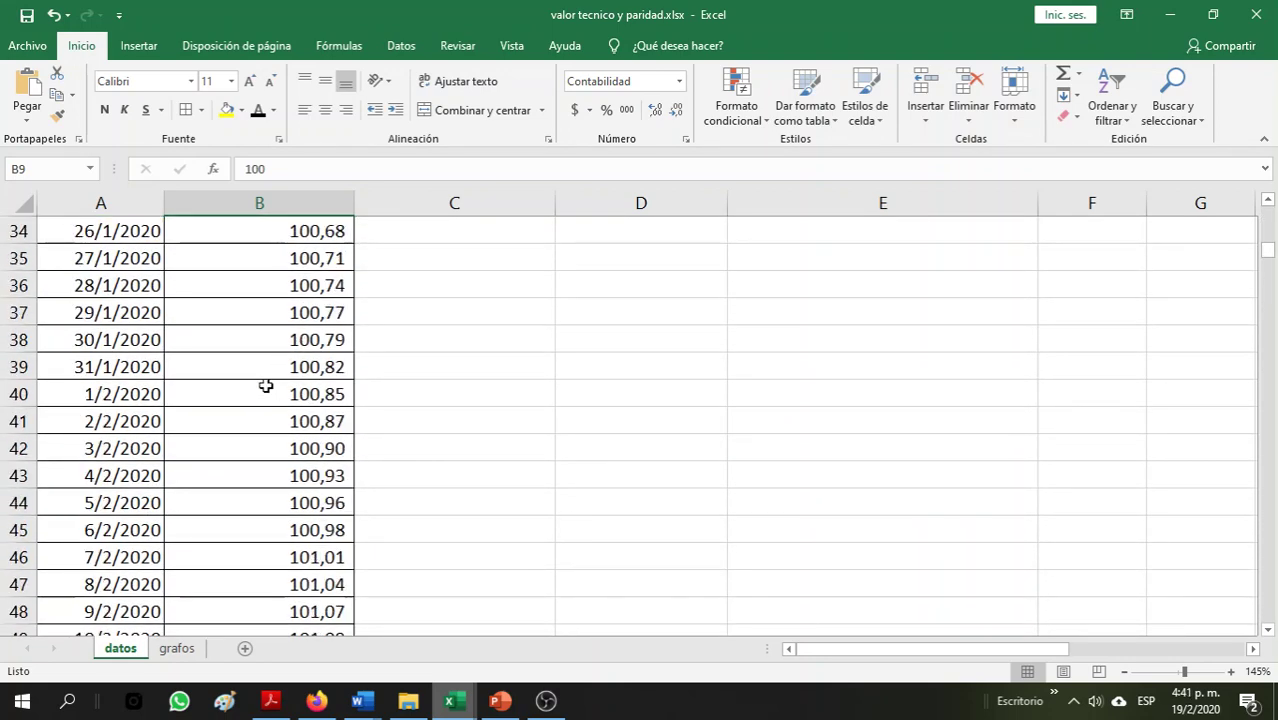
{"action": "scroll", "coordinate": [283, 391], "scroll_direction": "down", "scroll_amount": 18}
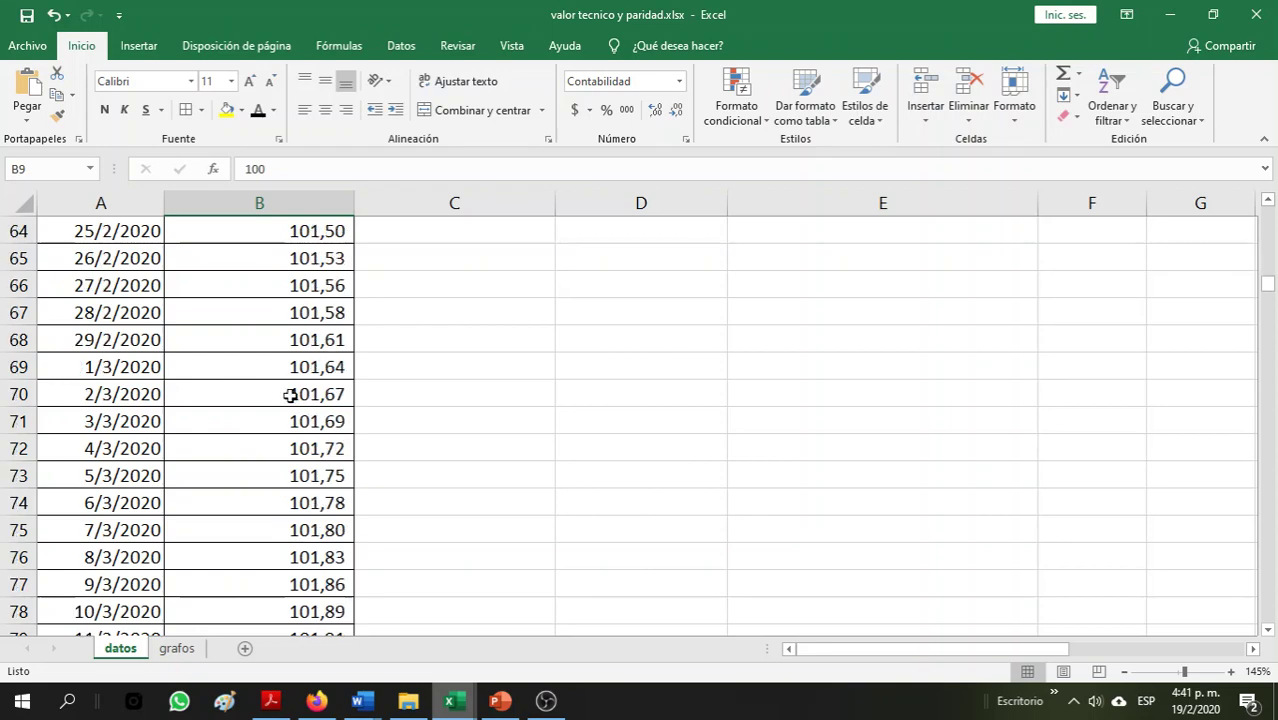
{"action": "left_click", "coordinate": [283, 391]}
{"action": "key", "text": "Down"}
{"action": "key", "text": "Down"}
{"action": "key", "text": "Down"}
{"action": "key", "text": "Down"}
{"action": "key", "text": "Down"}
{"action": "key", "text": "Down"}
{"action": "key", "text": "Down"}
{"action": "key", "text": "Down"}
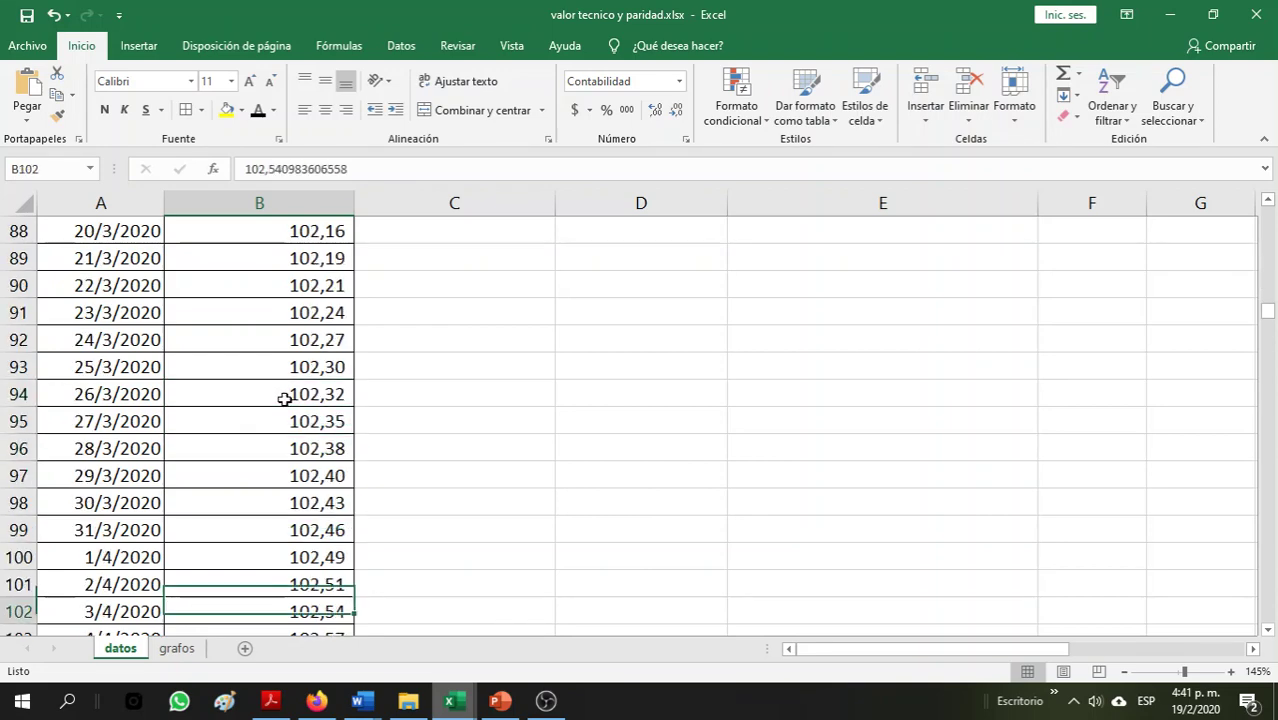
{"action": "key", "text": "Down"}
{"action": "key", "text": "Down"}
{"action": "key", "text": "Down"}
{"action": "key", "text": "Down"}
{"action": "key", "text": "Down"}
{"action": "key", "text": "Down"}
{"action": "key", "text": "Down"}
{"action": "key", "text": "Down"}
{"action": "key", "text": "Down"}
{"action": "key", "text": "Down"}
{"action": "key", "text": "Down"}
{"action": "key", "text": "Down"}
{"action": "key", "text": "Down"}
{"action": "key", "text": "Down"}
{"action": "key", "text": "Down"}
{"action": "key", "text": "Down"}
{"action": "key", "text": "Down"}
{"action": "key", "text": "Down"}
{"action": "key", "text": "Down"}
{"action": "key", "text": "Down"}
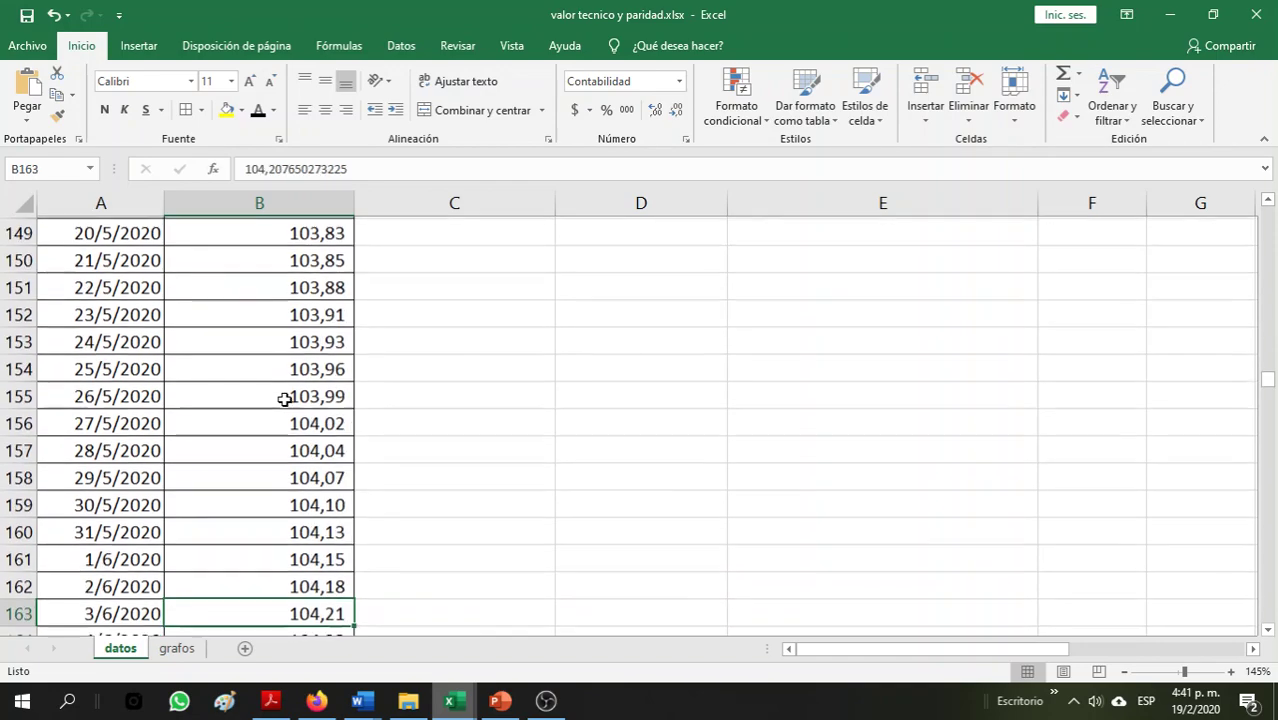
{"action": "scroll", "coordinate": [273, 393], "scroll_direction": "down", "scroll_amount": 3}
{"action": "scroll", "coordinate": [273, 393], "scroll_direction": "down", "scroll_amount": 18}
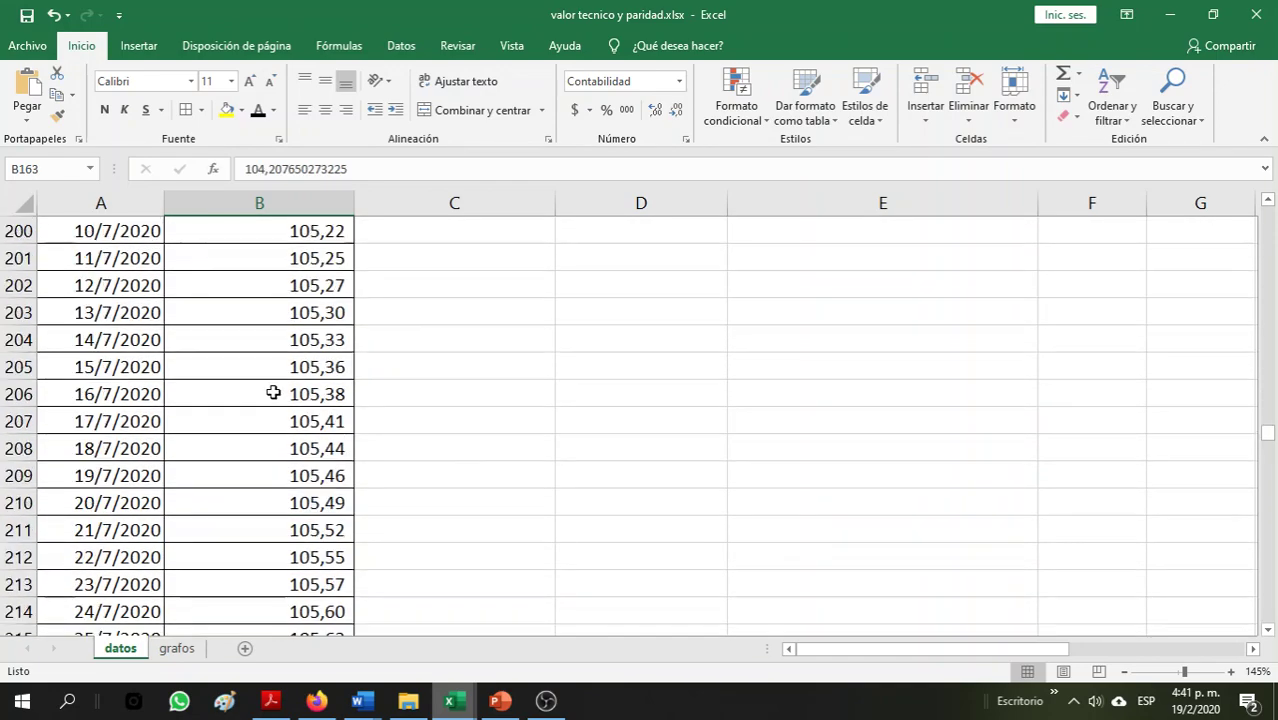
{"action": "left_click_drag", "start_coordinate": [1268, 456], "coordinate": [1268, 455]}
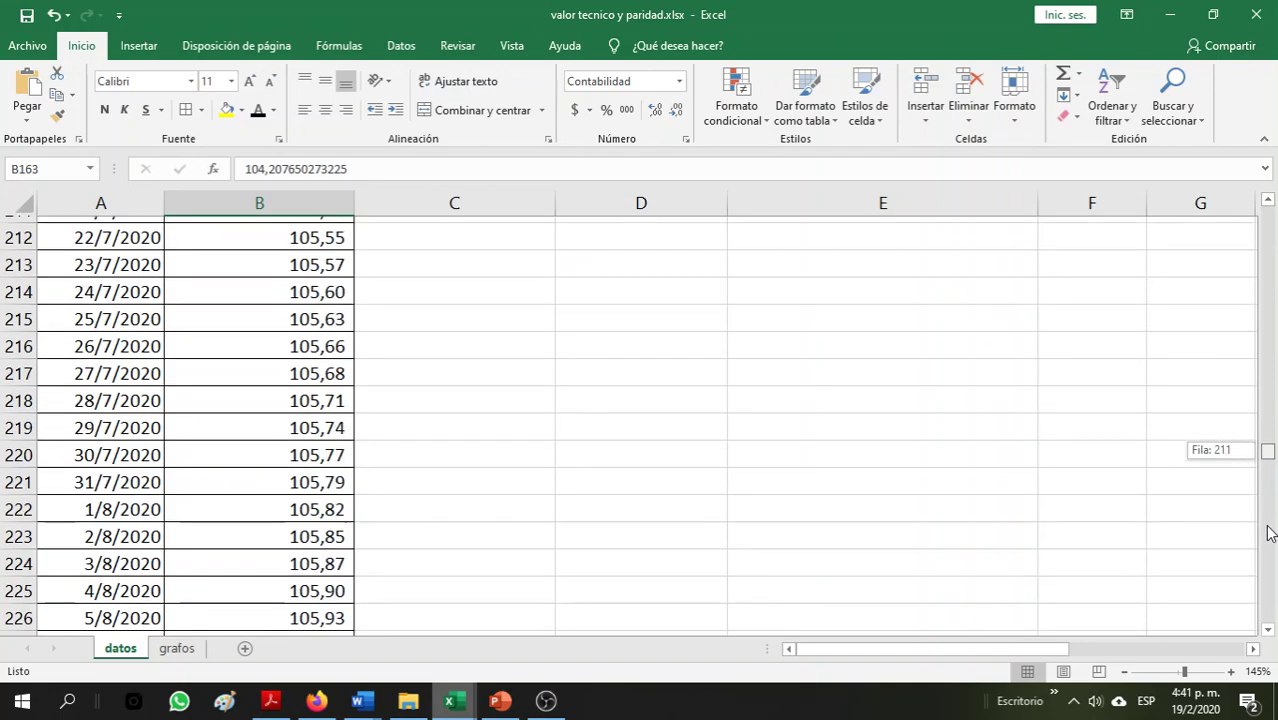
{"action": "left_click_drag", "start_coordinate": [1268, 535], "coordinate": [1269, 652]}
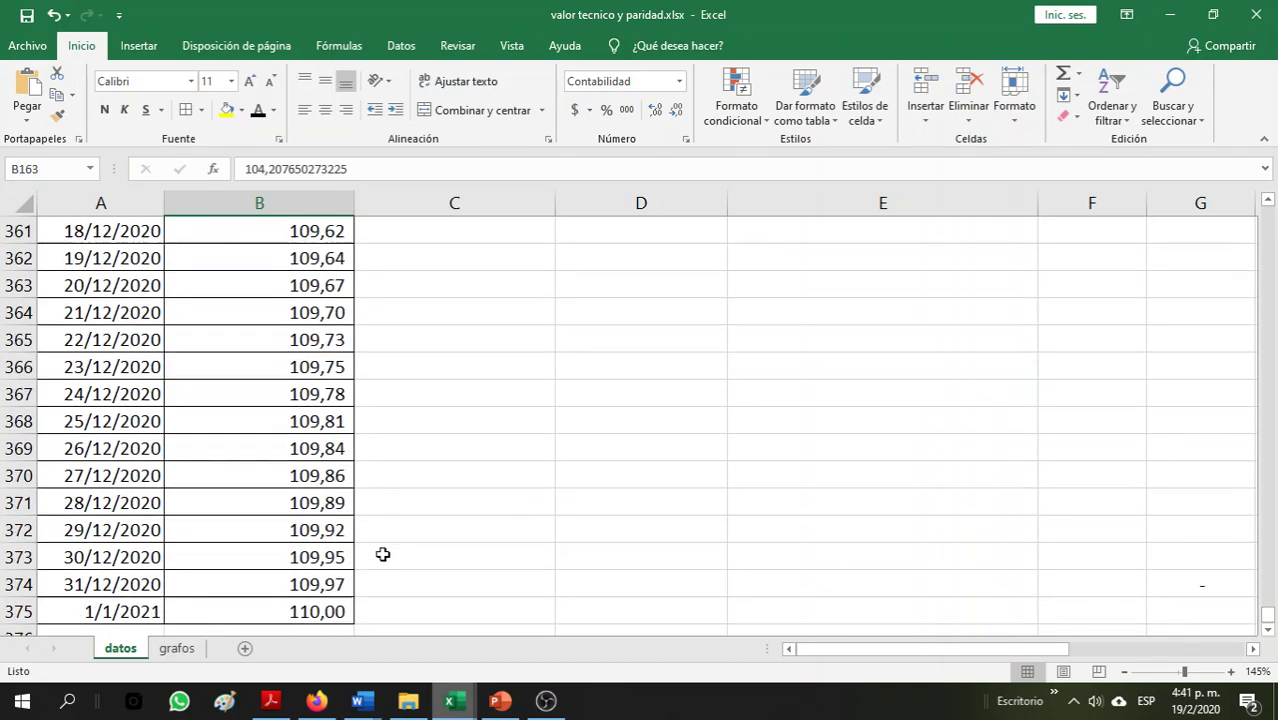
{"action": "left_click", "coordinate": [305, 612]}
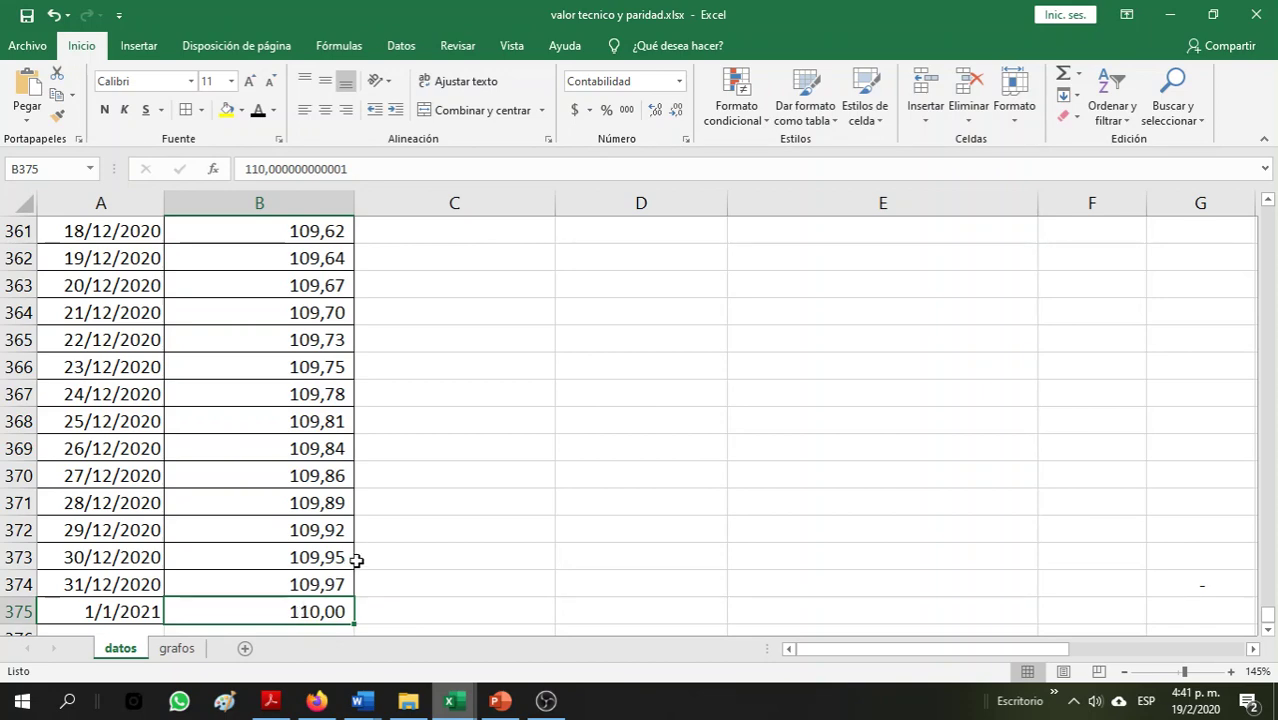
Open the grafos sheet and examine the Valor tecnico line chart from its 1/1/2020 point to its 1/1/2021 point.
{"action": "left_click", "coordinate": [168, 650]}
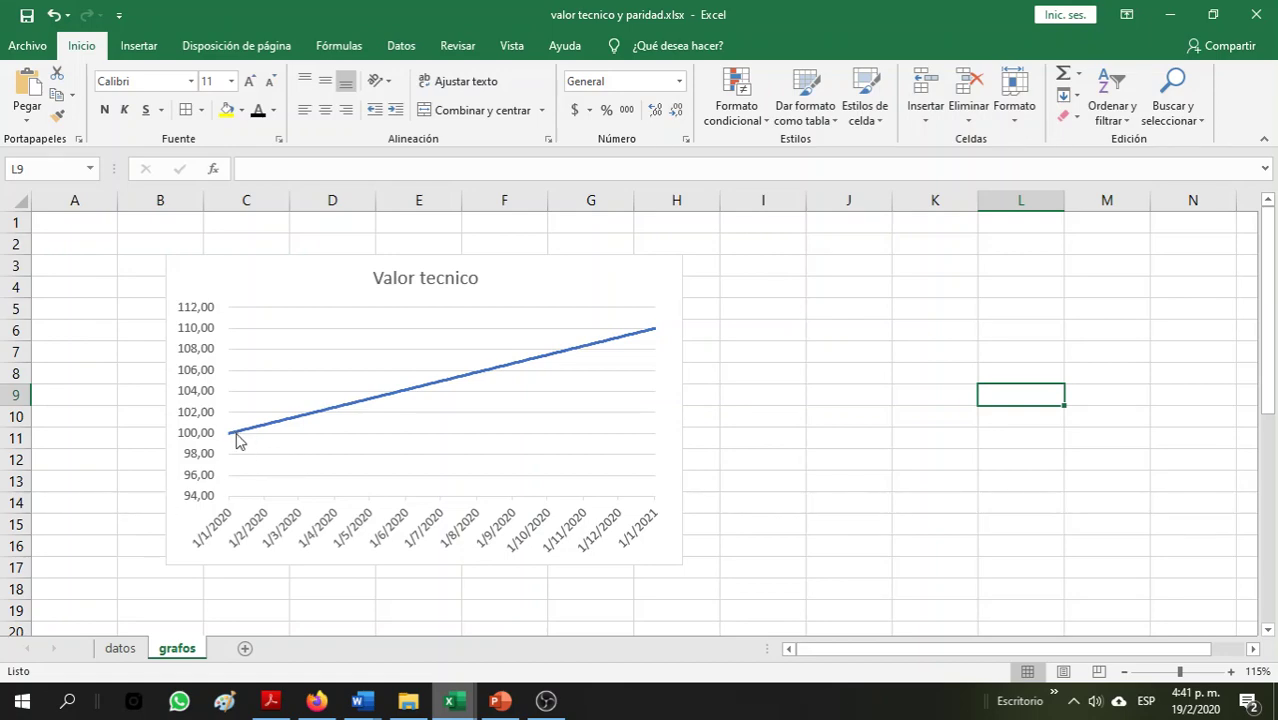
{"action": "mouse_move", "coordinate": [237, 438]}
{"action": "mouse_move", "coordinate": [659, 342]}
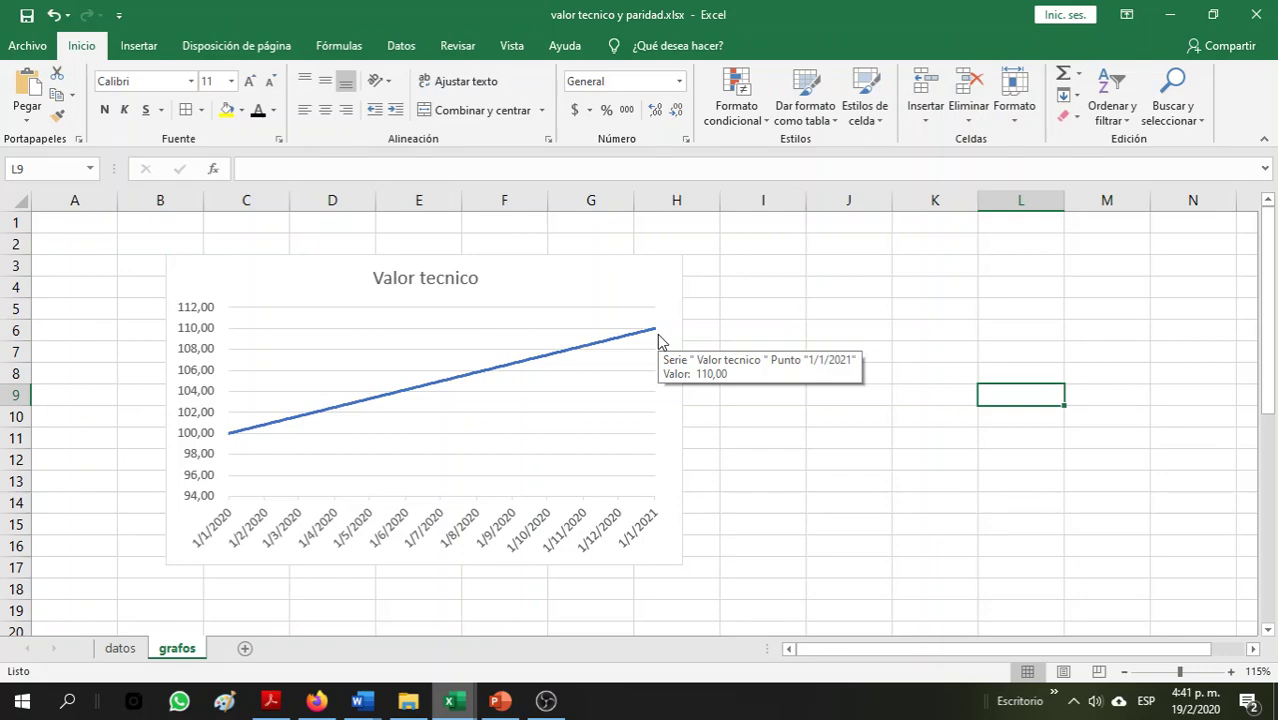
{"action": "scroll", "coordinate": [228, 437], "scroll_direction": "down", "scroll_amount": 6}
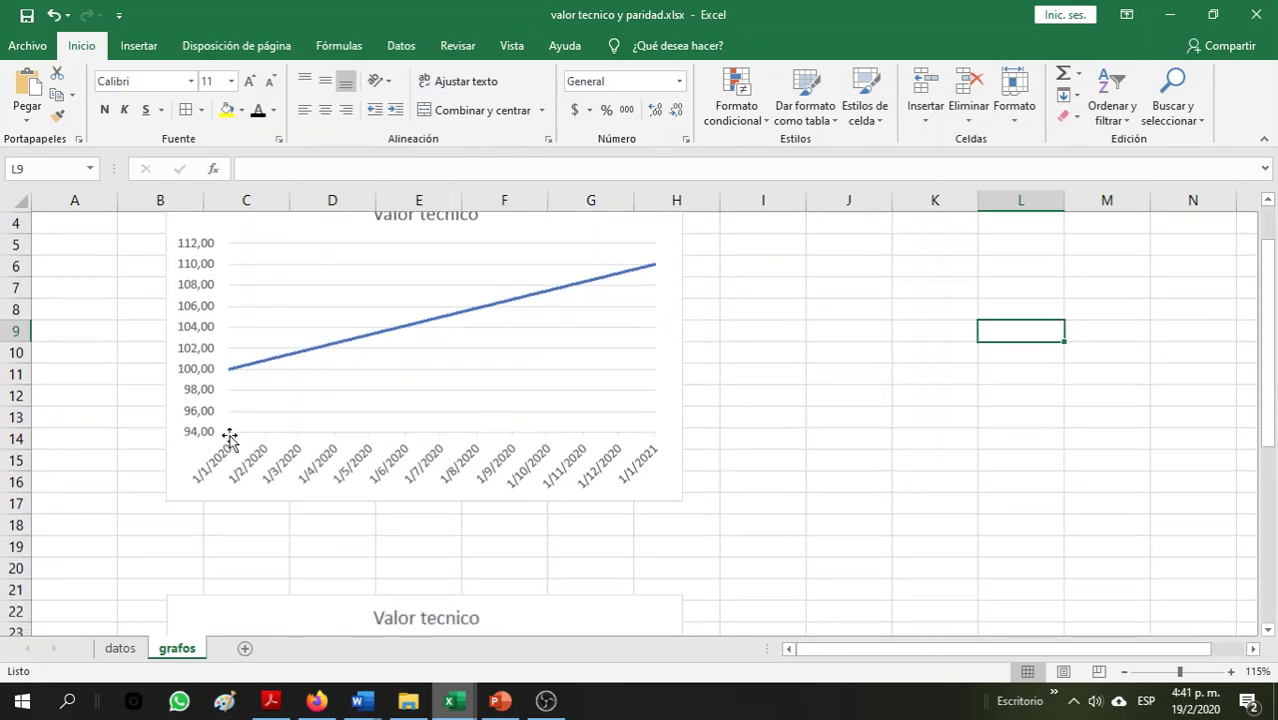